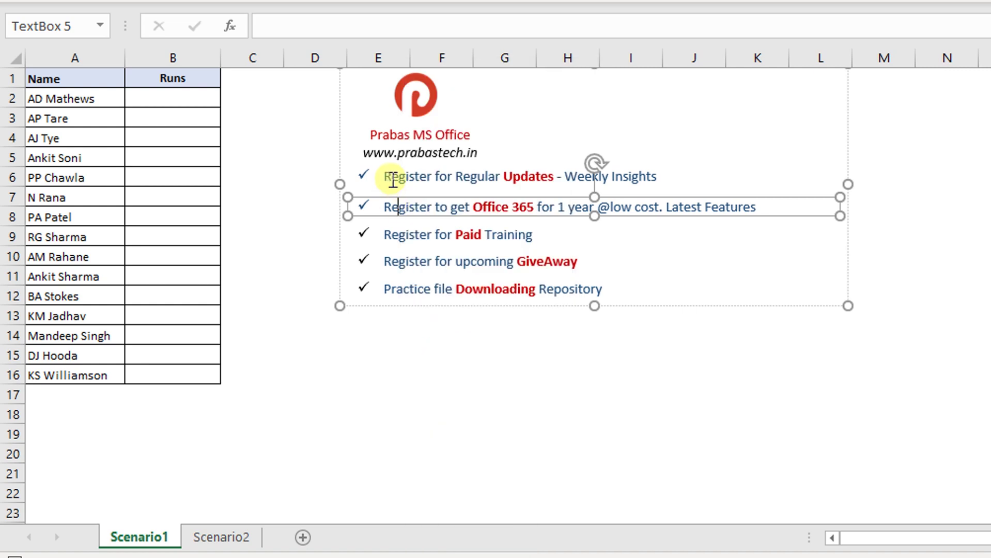
{"action": "right_click", "coordinate": [392, 179]}
{"action": "key", "text": "Escape"}
{"action": "right_click", "coordinate": [386, 147]}
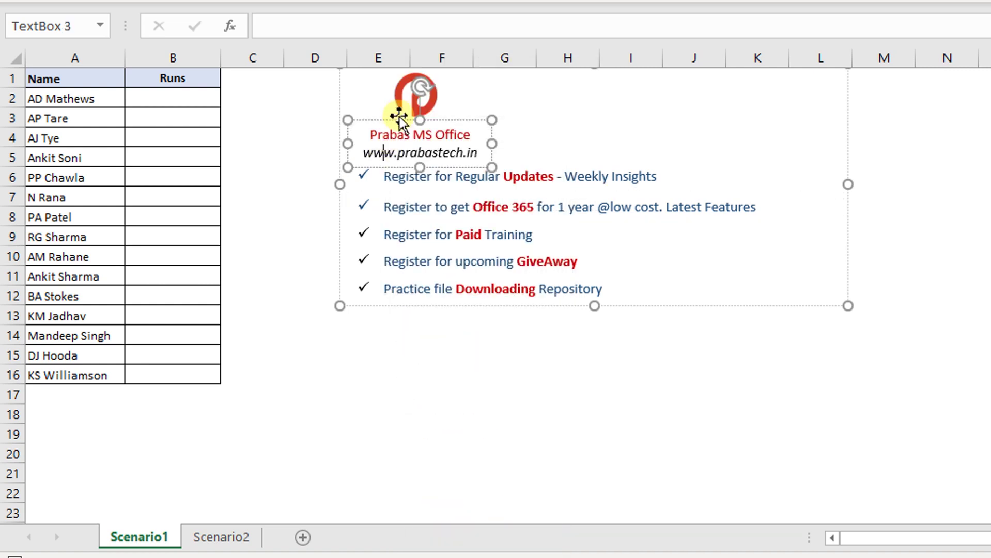
{"action": "left_click", "coordinate": [408, 96]}
{"action": "key", "text": "Escape"}
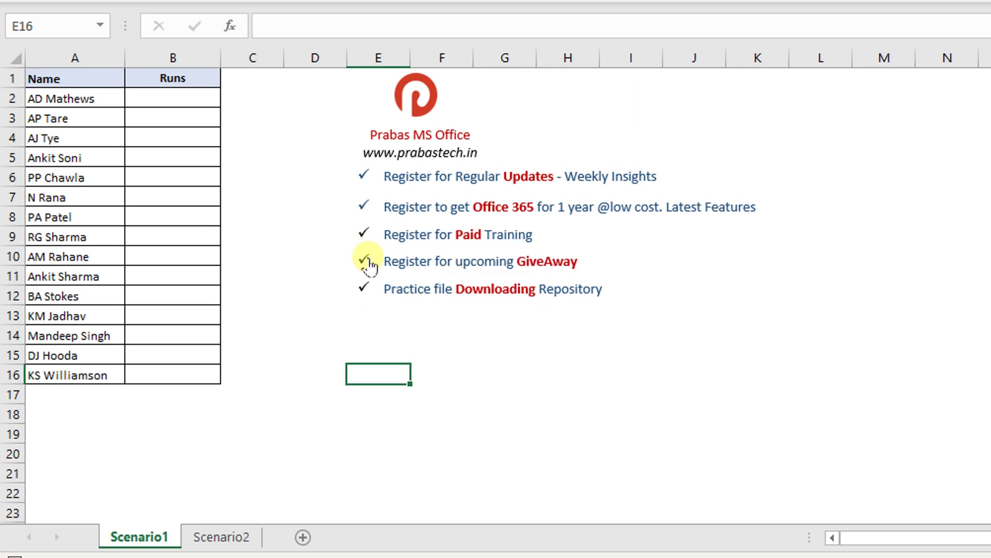
Delete rows 6 to 10 from the Scenario2 sheet.
{"action": "left_click", "coordinate": [224, 535]}
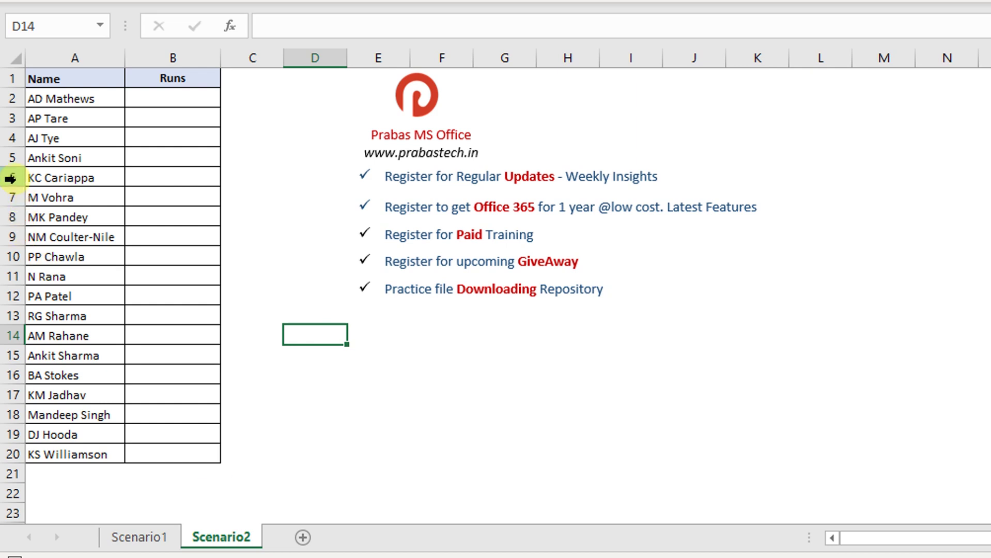
{"action": "left_click_drag", "start_coordinate": [13, 178], "coordinate": [18, 259]}
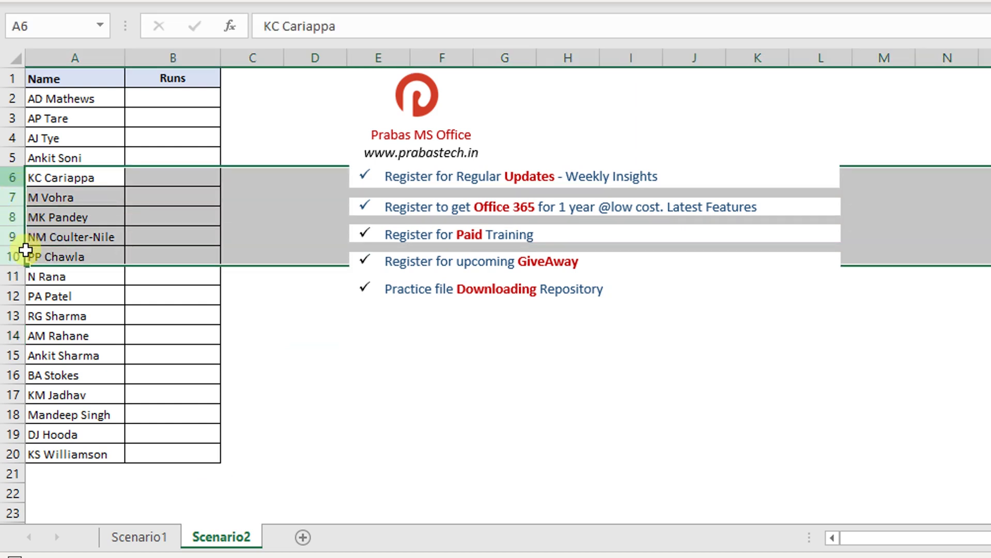
{"action": "right_click", "coordinate": [19, 215]}
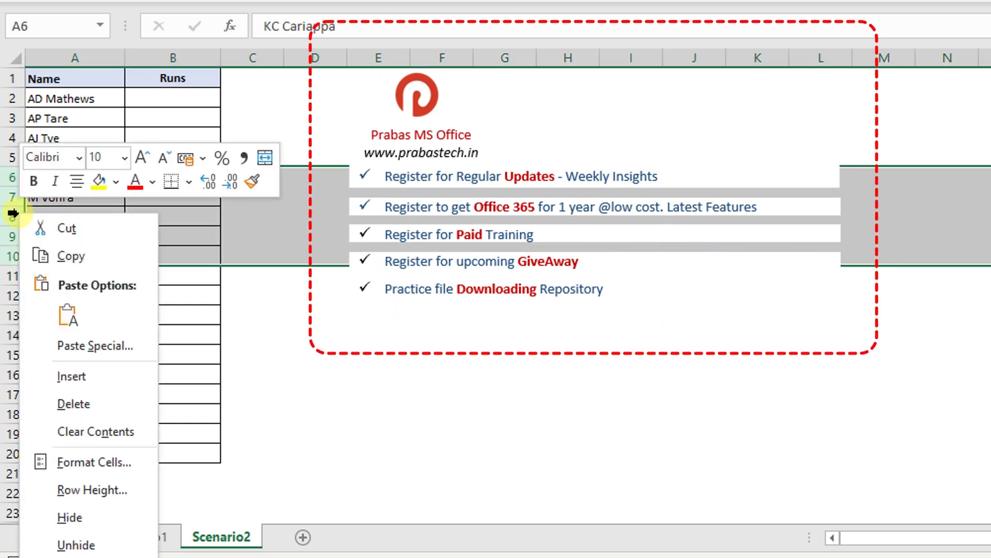
{"action": "left_click", "coordinate": [73, 402]}
{"action": "left_click", "coordinate": [507, 431]}
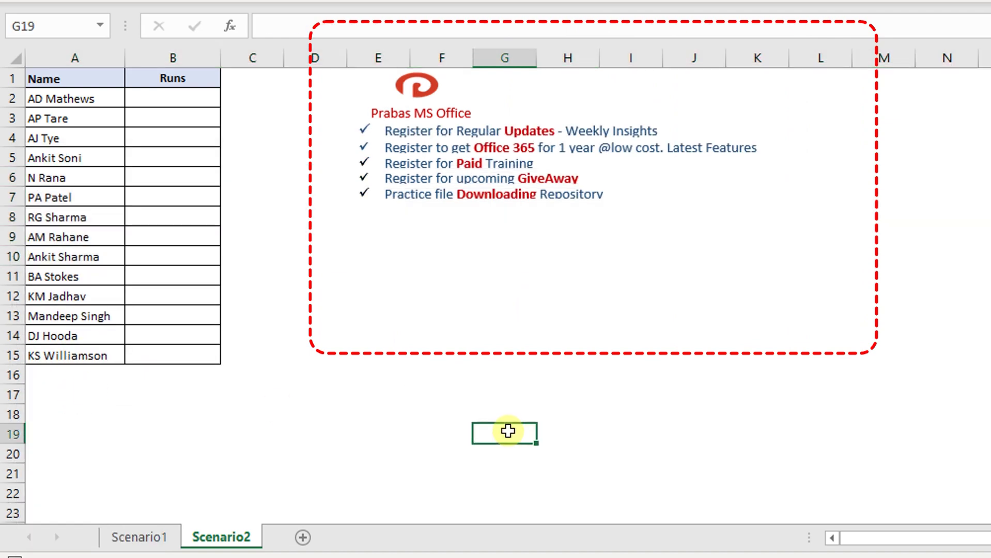
Widen column F on the Scenario1 sheet to test the logo and links group.
{"action": "left_click", "coordinate": [156, 537]}
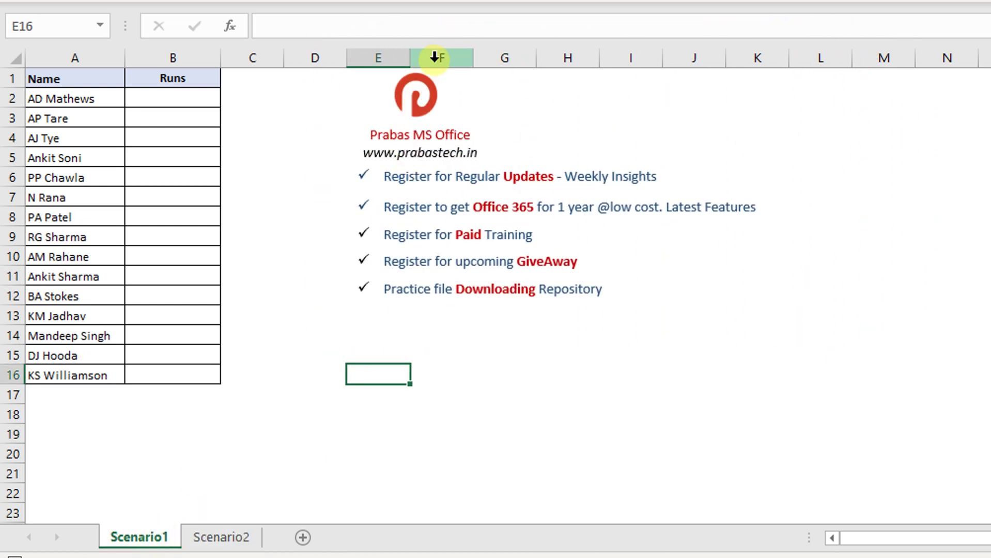
{"action": "left_click", "coordinate": [459, 55]}
{"action": "left_click_drag", "start_coordinate": [473, 57], "coordinate": [513, 45]}
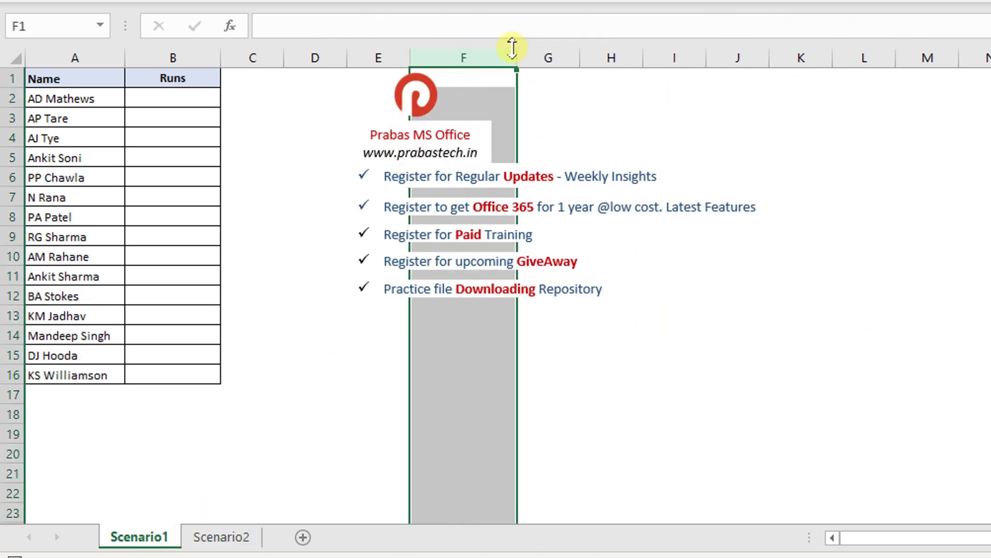
{"action": "left_click", "coordinate": [520, 371]}
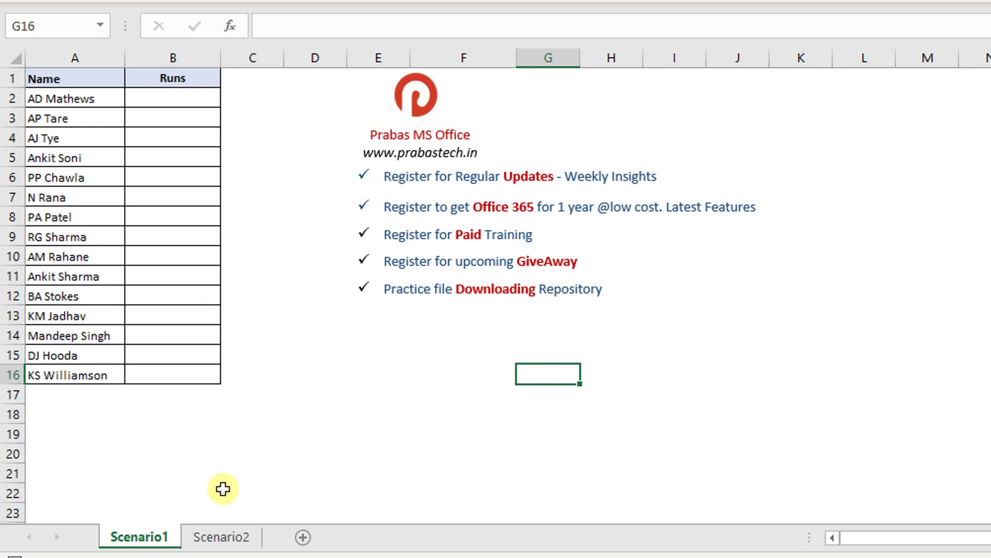
Widen column F on the Scenario2 sheet to compare how its logo and links group reacts.
{"action": "left_click", "coordinate": [226, 537]}
{"action": "left_click", "coordinate": [457, 57]}
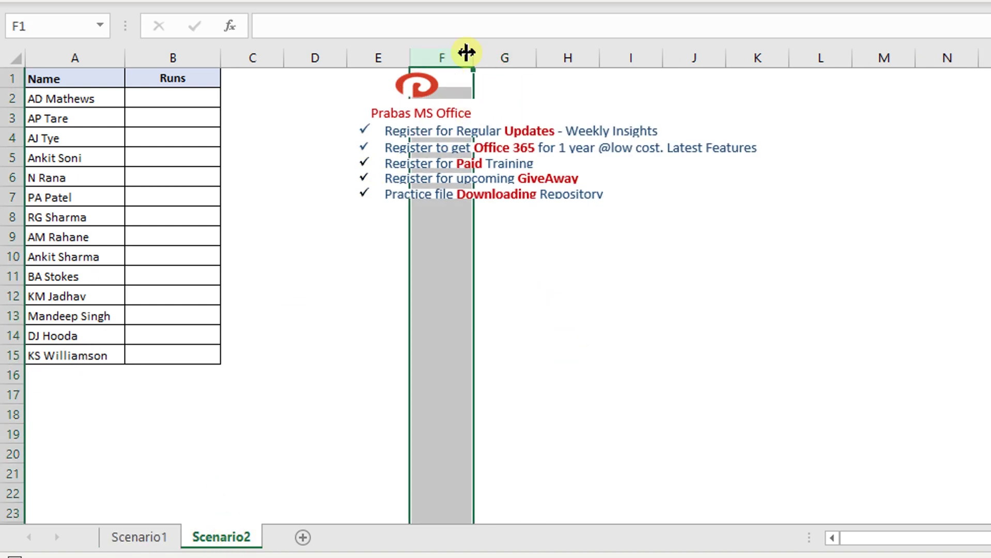
{"action": "left_click_drag", "start_coordinate": [473, 54], "coordinate": [577, 51]}
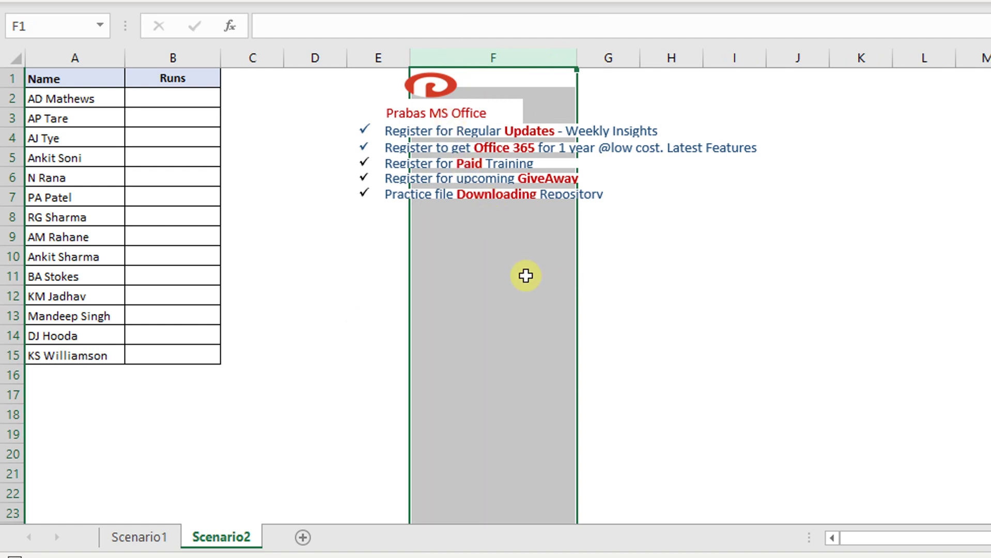
{"action": "left_click", "coordinate": [678, 282]}
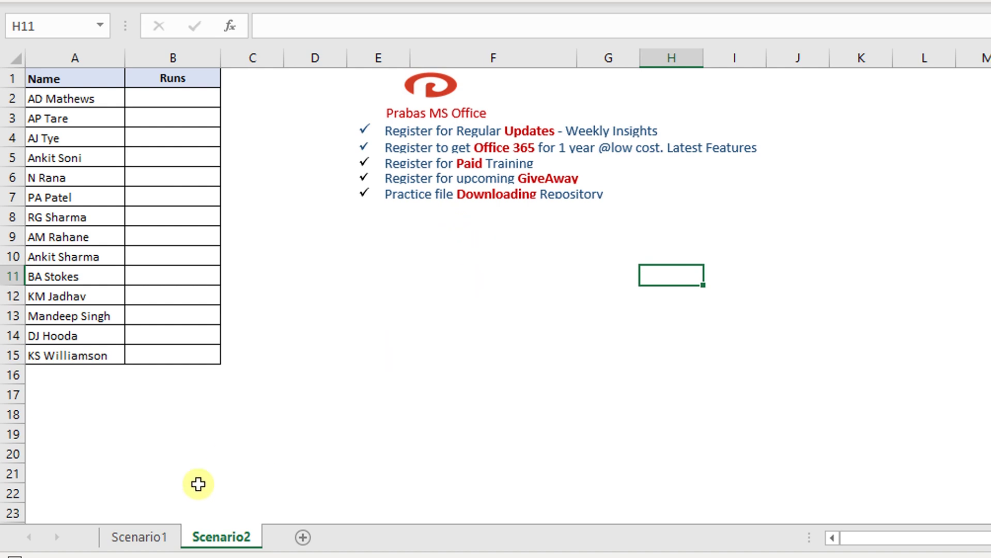
Widen column E on the Scenario1 sheet.
{"action": "left_click", "coordinate": [170, 537]}
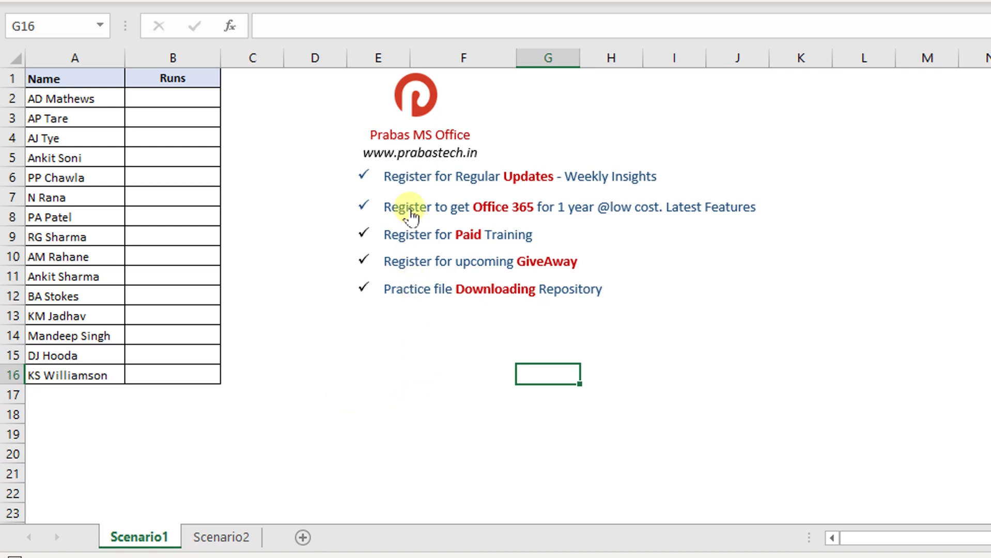
{"action": "left_click", "coordinate": [433, 59]}
{"action": "left_click_drag", "start_coordinate": [411, 57], "coordinate": [456, 57]}
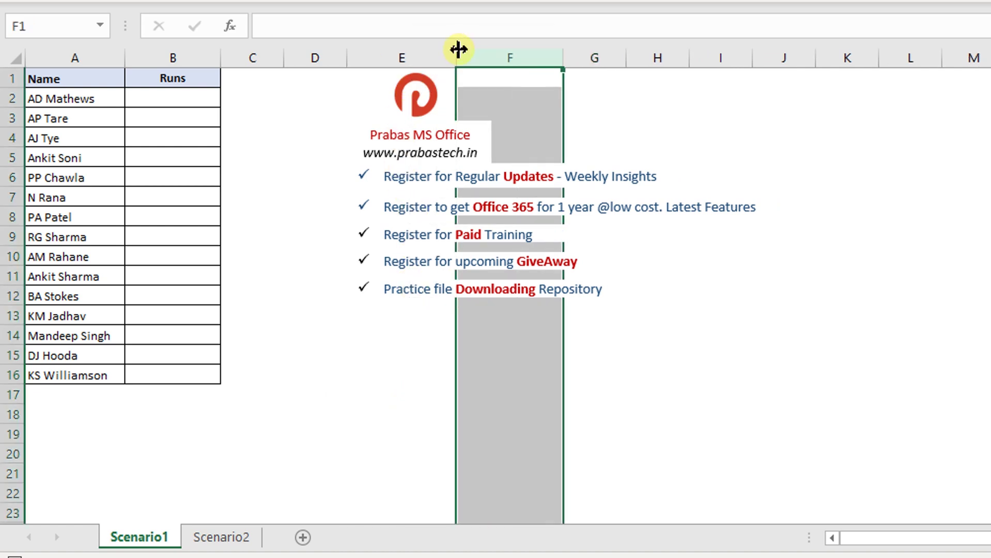
{"action": "left_click", "coordinate": [638, 452]}
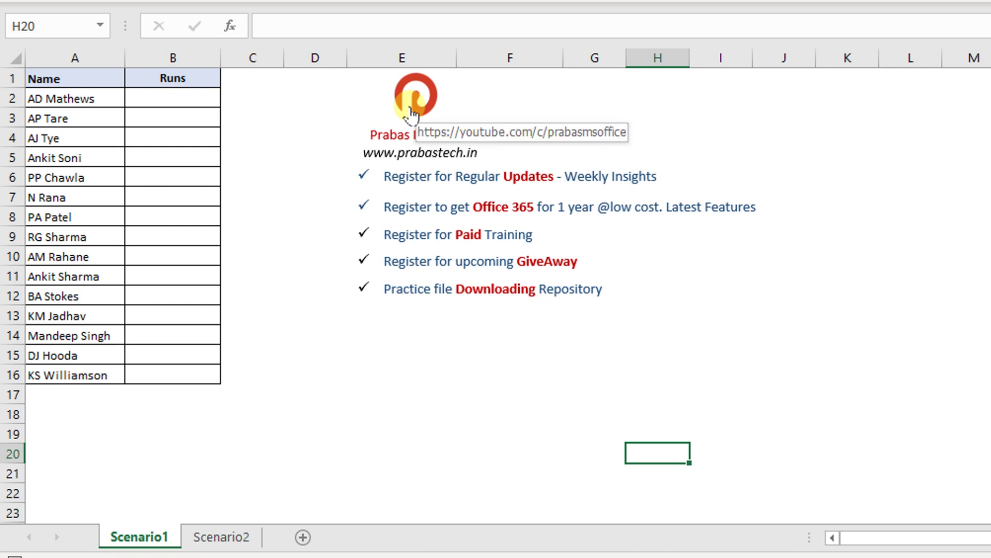
Delete the distorted logo and links group from the Scenario2 sheet.
{"action": "left_click", "coordinate": [221, 537]}
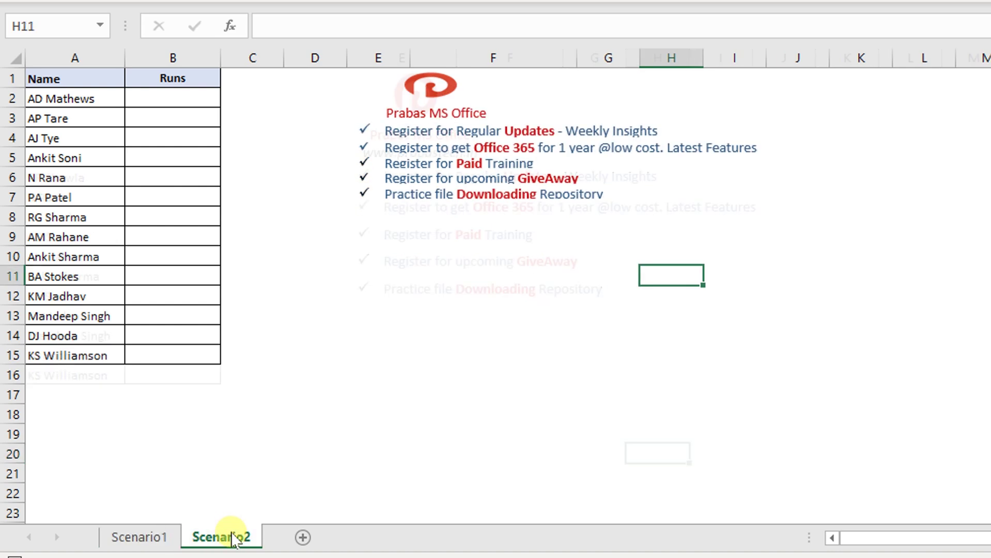
{"action": "right_click", "coordinate": [427, 94]}
{"action": "key", "text": "Escape"}
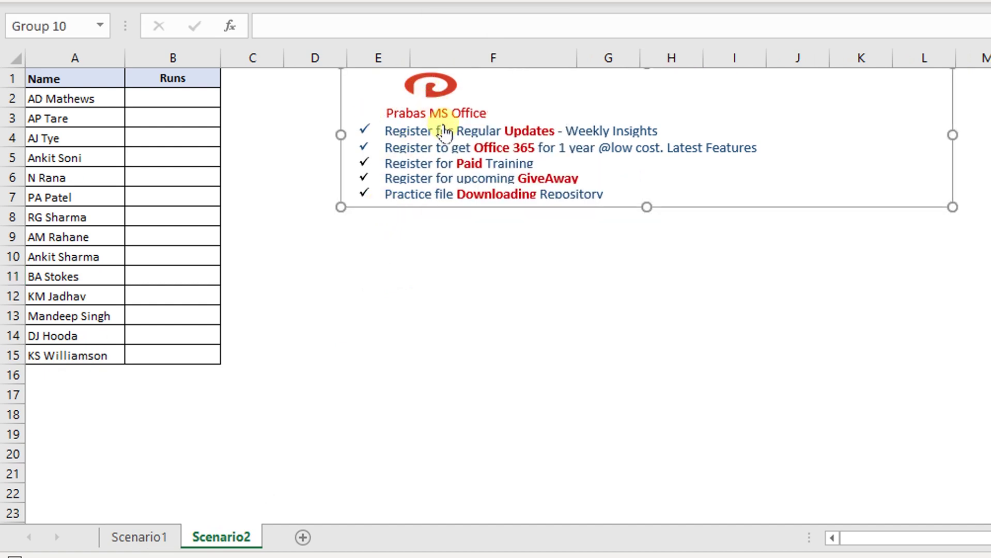
{"action": "key", "text": "Delete"}
Copy the whole logo and links group from the Scenario1 sheet.
{"action": "left_click", "coordinate": [150, 537]}
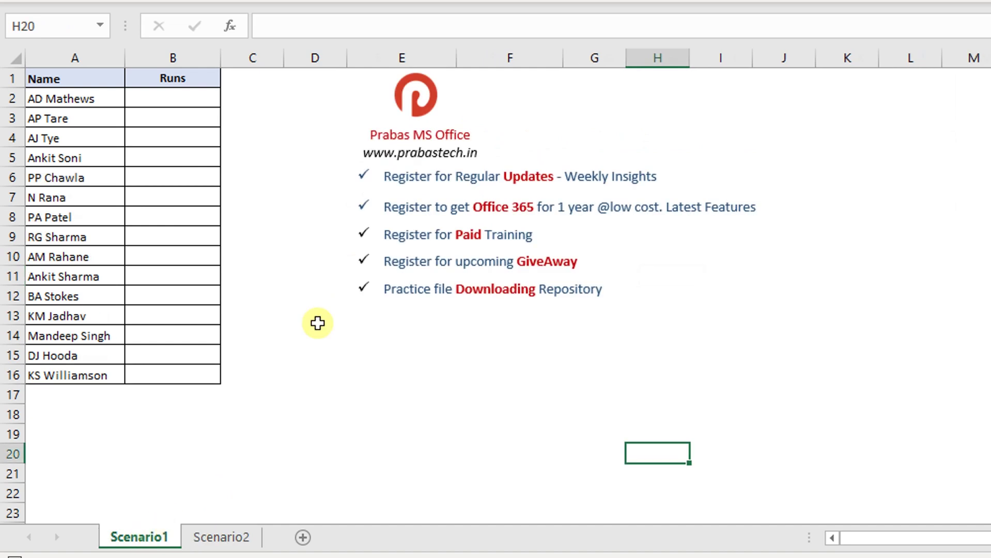
{"action": "left_click", "coordinate": [399, 93]}
{"action": "right_click", "coordinate": [398, 94]}
{"action": "key", "text": "Escape"}
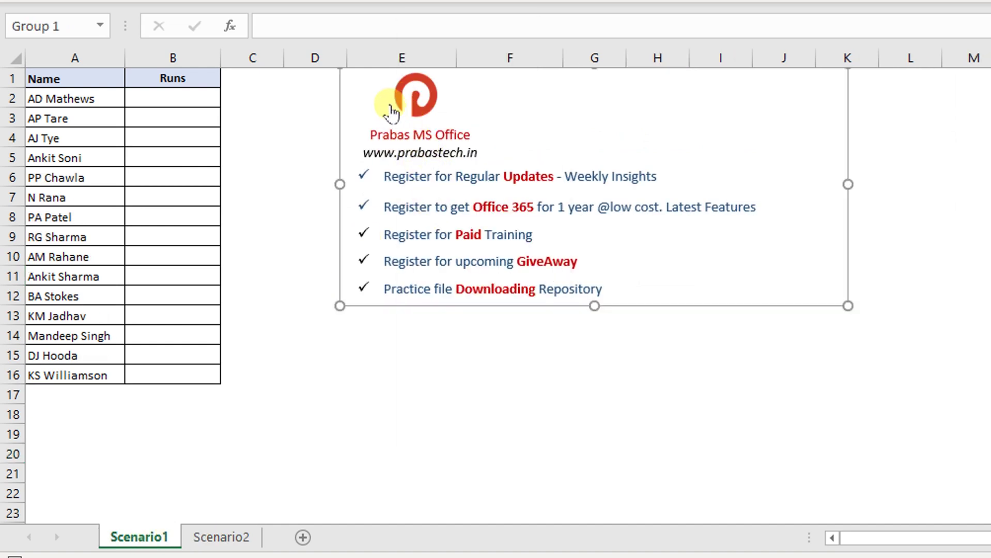
{"action": "key", "text": "Escape"}
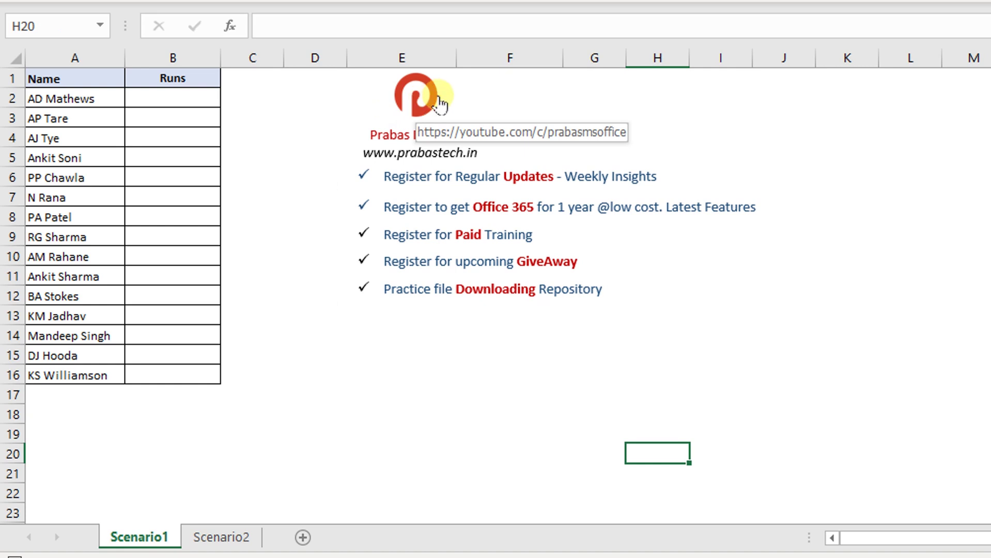
{"action": "left_click", "coordinate": [414, 97], "text": "ctrl"}
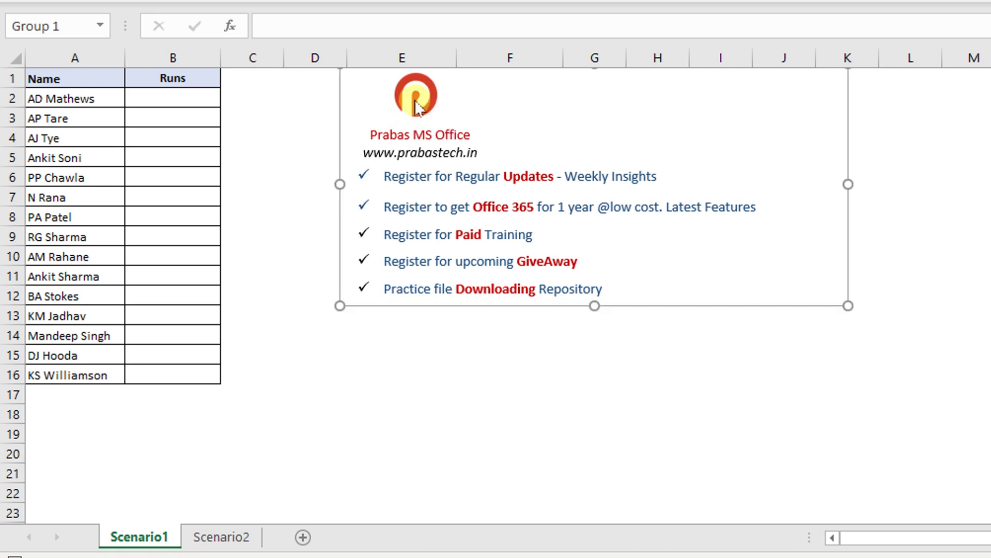
{"action": "left_click", "coordinate": [414, 96], "text": "ctrl"}
{"action": "left_click", "coordinate": [414, 96], "text": "ctrl"}
{"action": "right_click", "coordinate": [414, 96]}
{"action": "key", "text": "ctrl+c"}
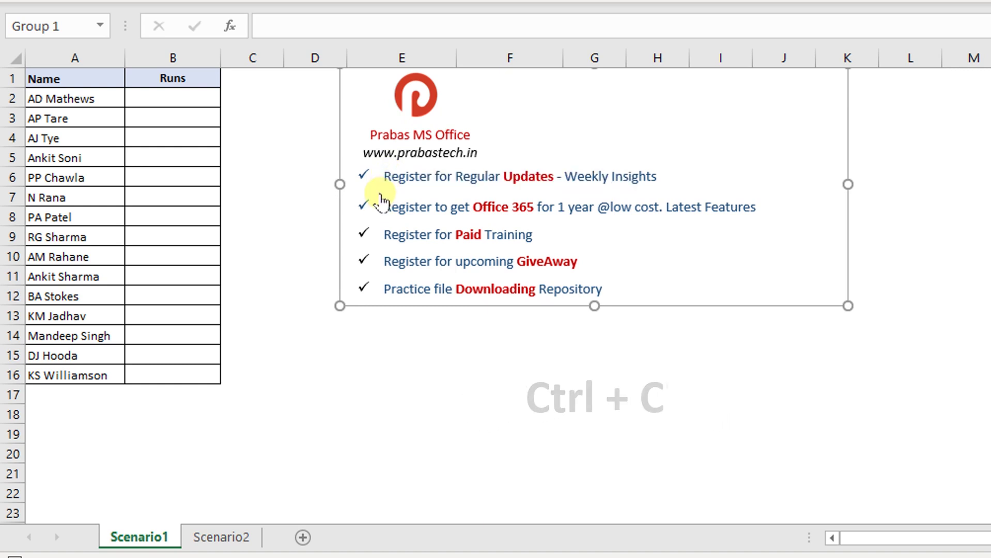
Paste the copied logo and links group at cell E1 of the Scenario2 sheet.
{"action": "left_click", "coordinate": [226, 537]}
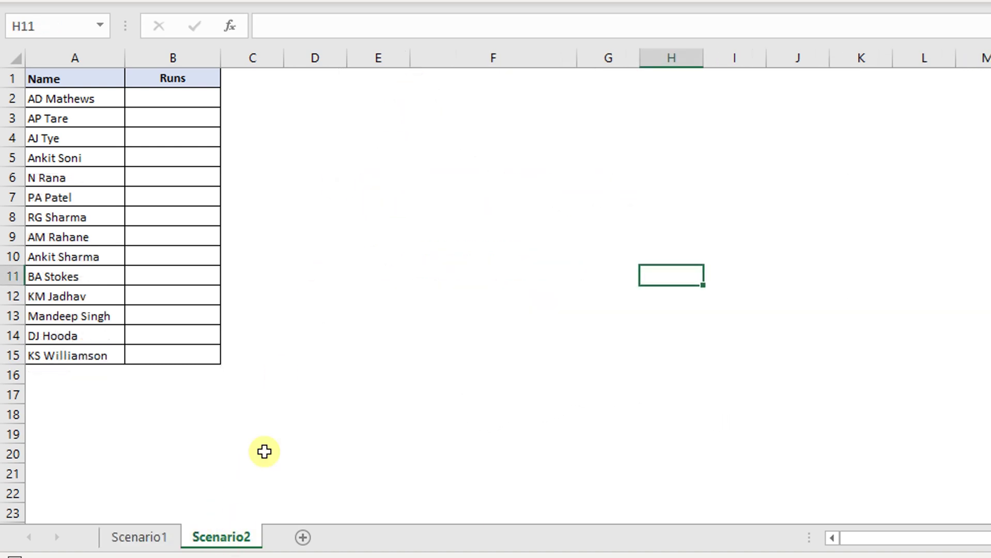
{"action": "left_click", "coordinate": [374, 80]}
{"action": "key", "text": "ctrl+v"}
Try widening column F on Scenario2 with the pasted group in place, and undo the width change.
{"action": "left_click", "coordinate": [457, 59]}
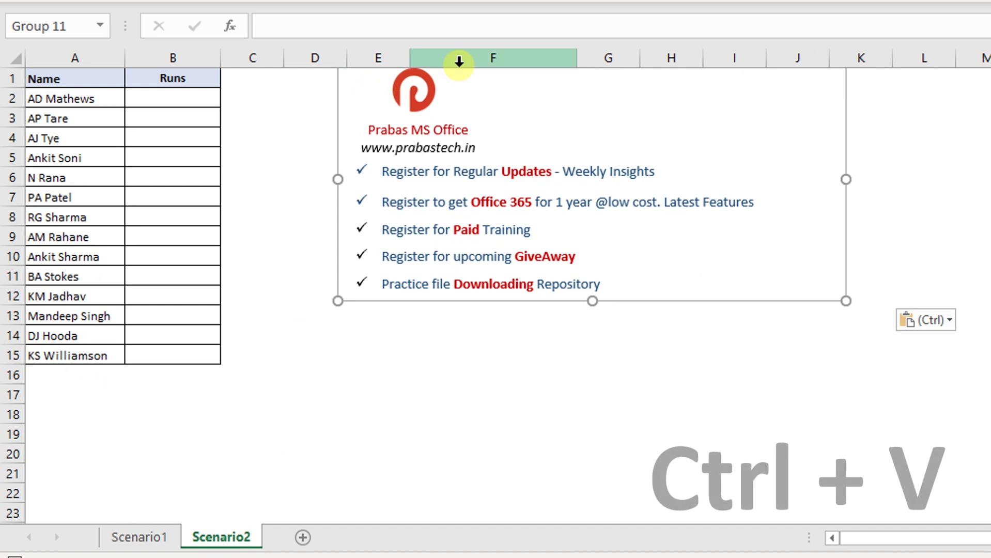
{"action": "left_click_drag", "start_coordinate": [576, 63], "coordinate": [629, 58]}
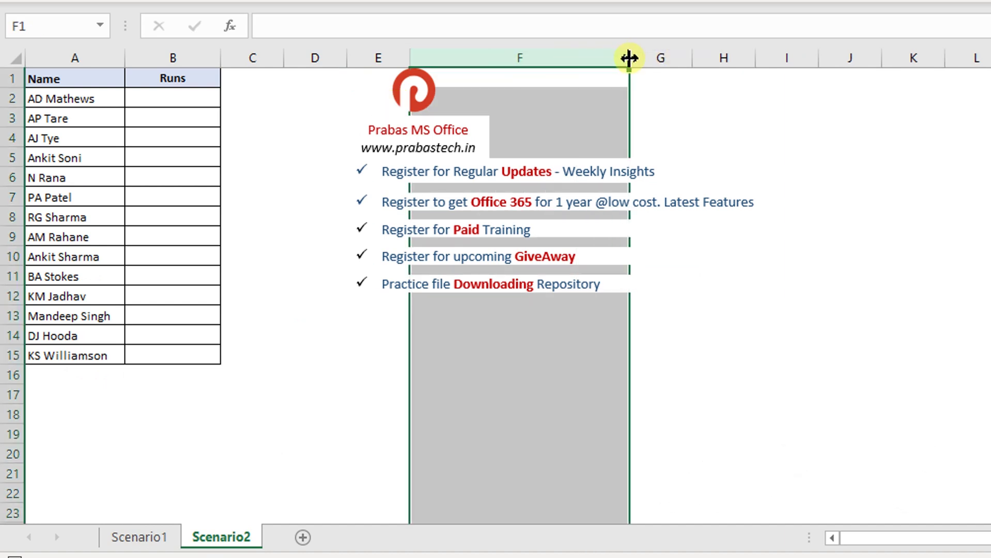
{"action": "key", "text": "ctrl+z"}
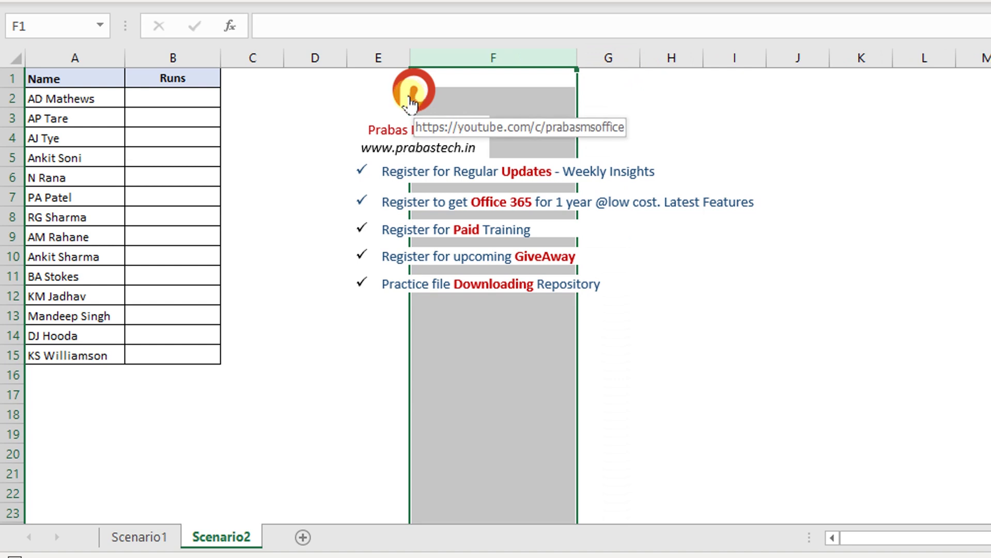
Open the Format Picture properties that control how the pasted Scenario2 group moves and sizes with cells.
{"action": "left_click", "coordinate": [298, 336]}
{"action": "left_click", "coordinate": [412, 90], "text": "ctrl"}
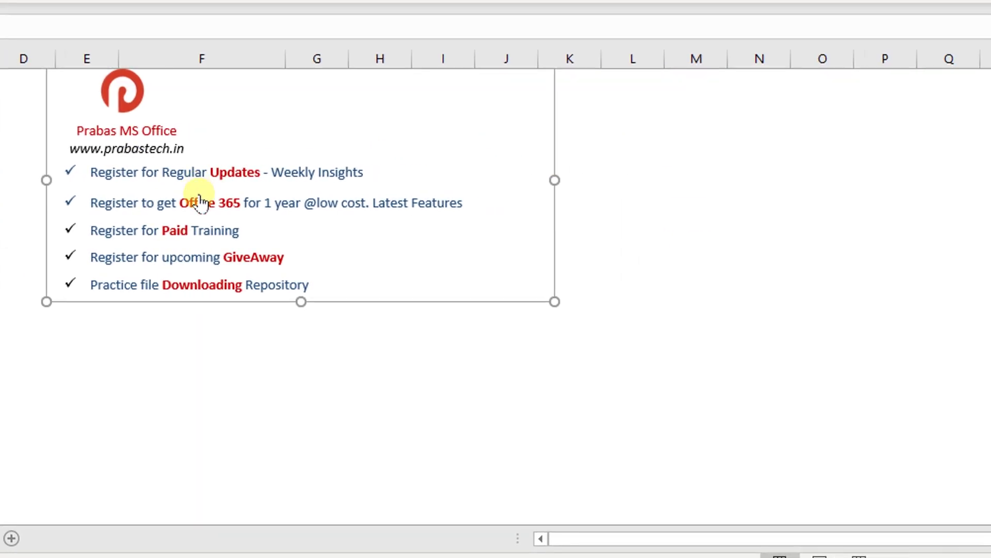
{"action": "key", "text": "ctrl+1"}
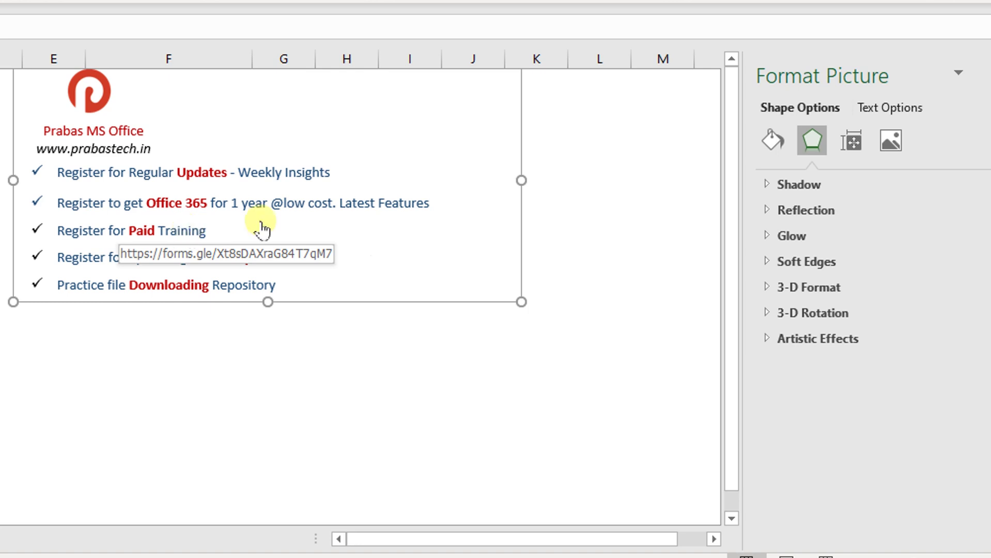
{"action": "left_click", "coordinate": [851, 142]}
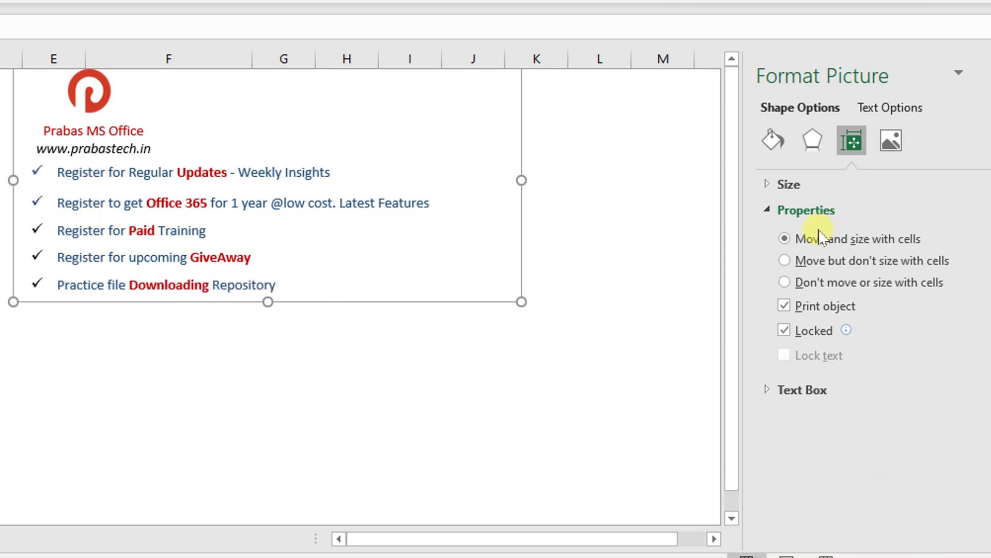
Increase the height of row 6 on Scenario2 and row 2 on Scenario1 to compare how the two groups react.
{"action": "left_click", "coordinate": [330, 355]}
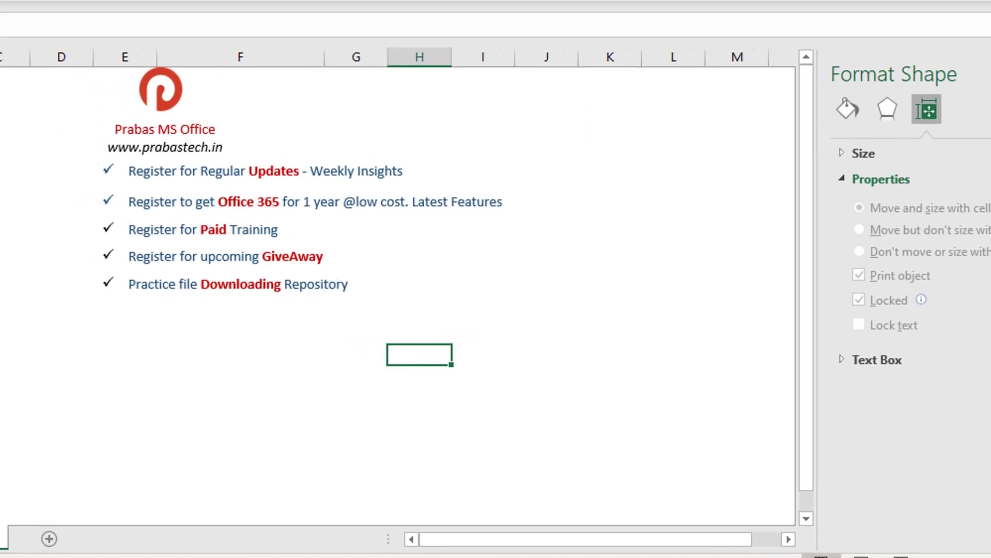
{"action": "left_click_drag", "start_coordinate": [2, 181], "coordinate": [7, 288]}
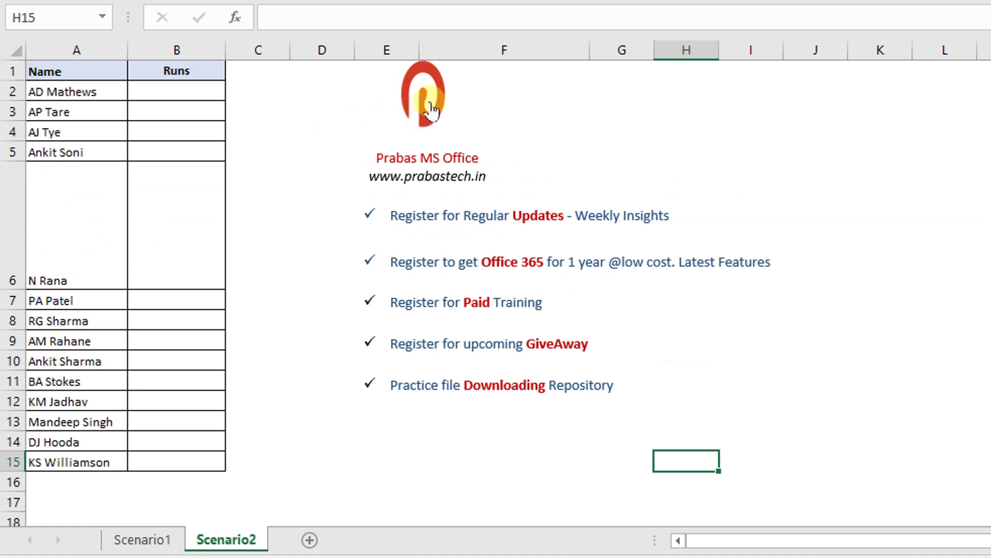
{"action": "left_click", "coordinate": [166, 540]}
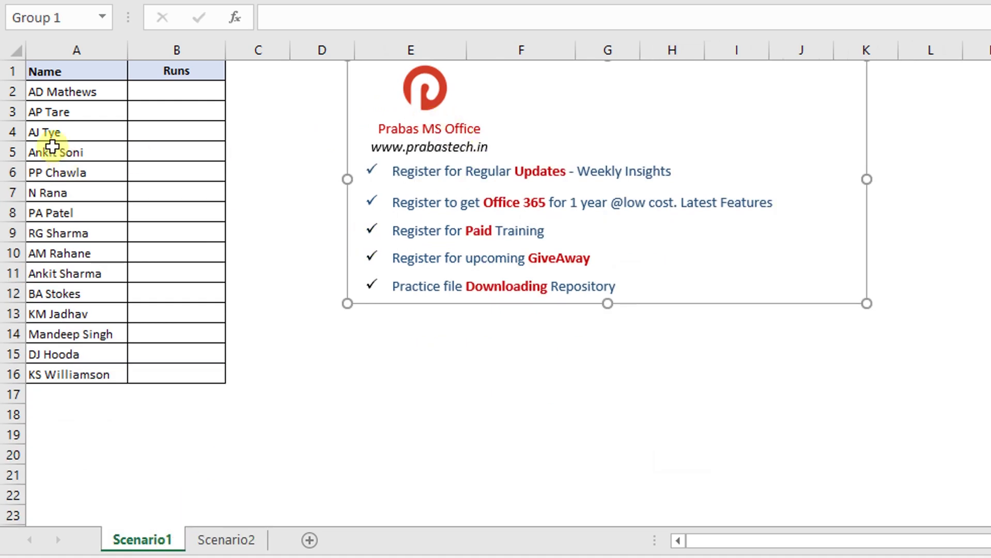
{"action": "left_click_drag", "start_coordinate": [16, 99], "coordinate": [10, 182]}
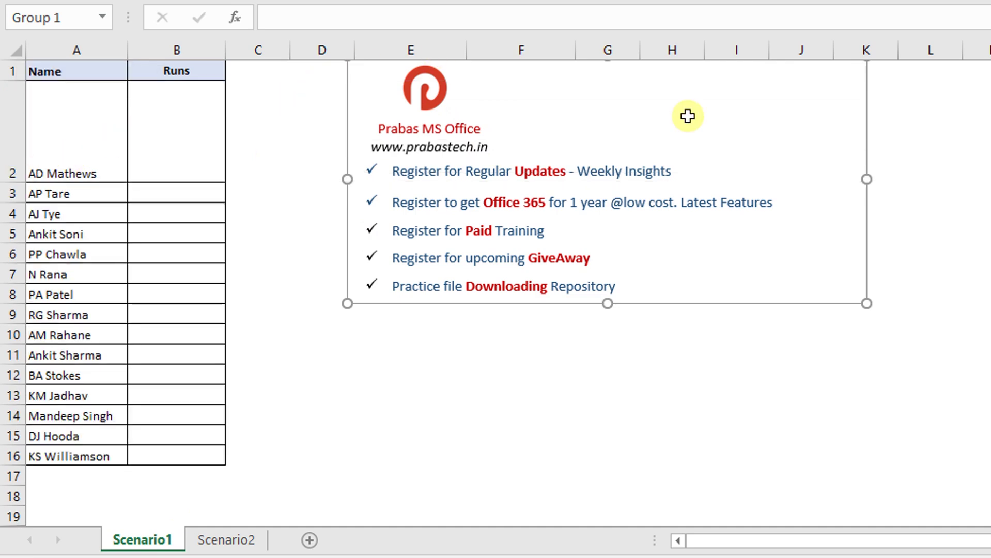
{"action": "left_click", "coordinate": [248, 539]}
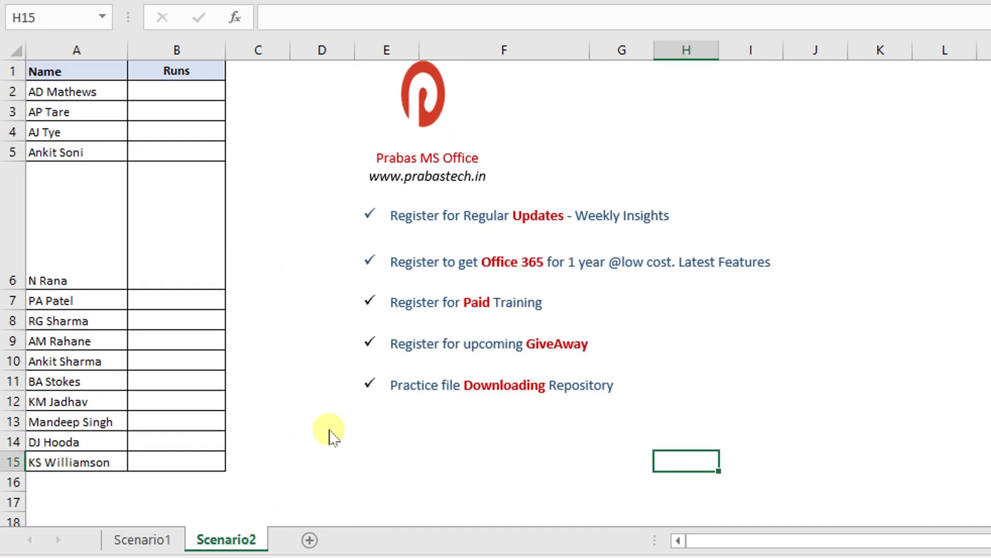
{"action": "key", "text": "ctrl+Page_Up"}
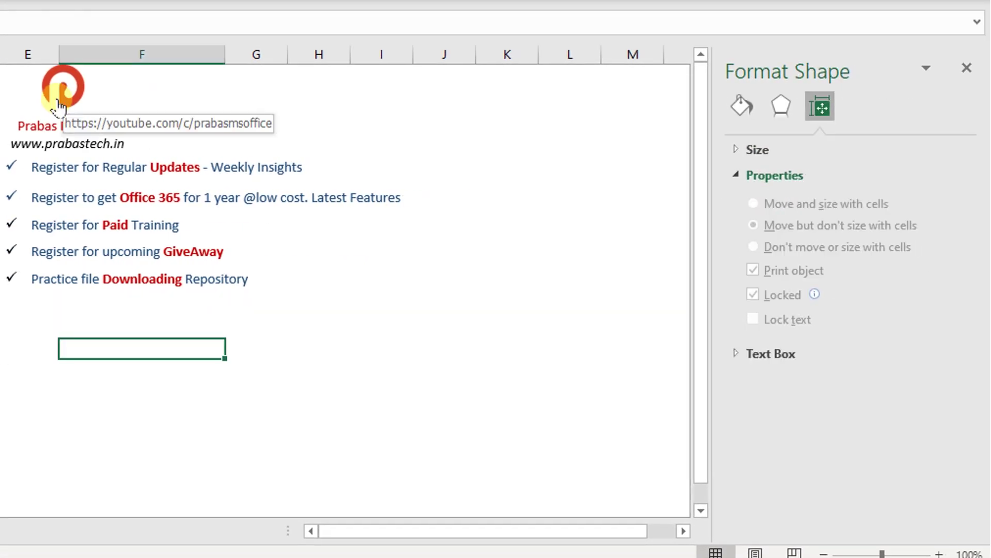
Open the size and positioning properties of the logo and links group on Scenario2, keeping only the Properties section expanded.
{"action": "right_click", "coordinate": [57, 99]}
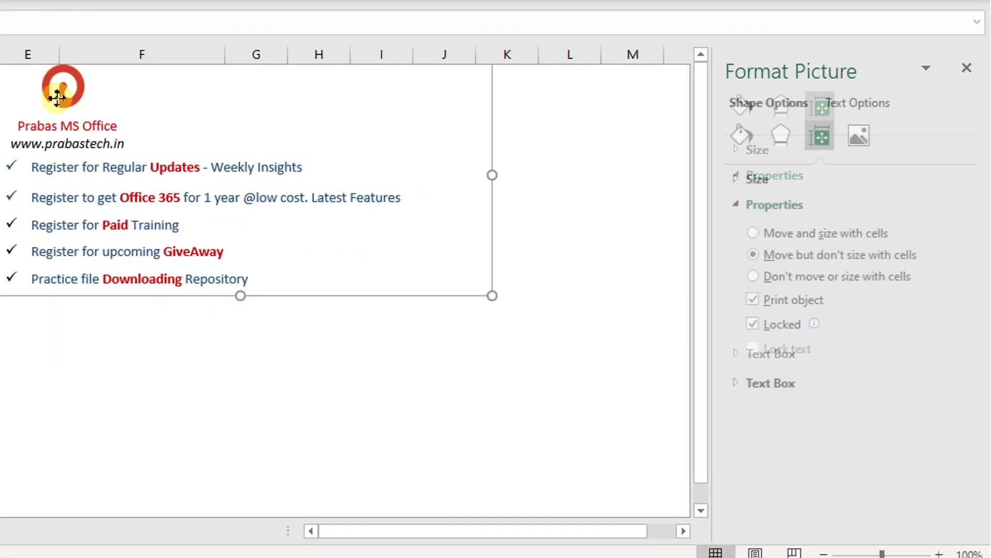
{"action": "left_click", "coordinate": [822, 134]}
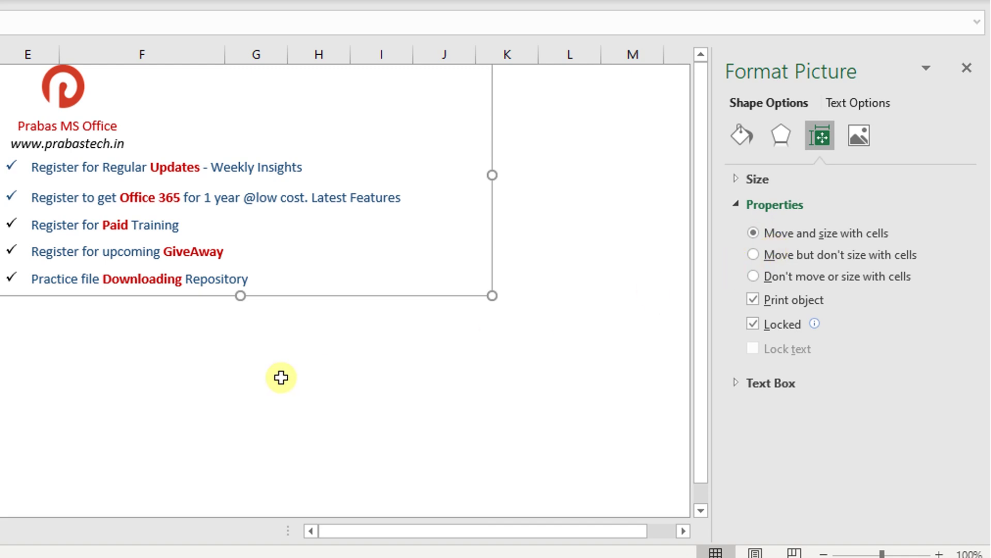
{"action": "left_click", "coordinate": [221, 384]}
{"action": "right_click", "coordinate": [63, 87]}
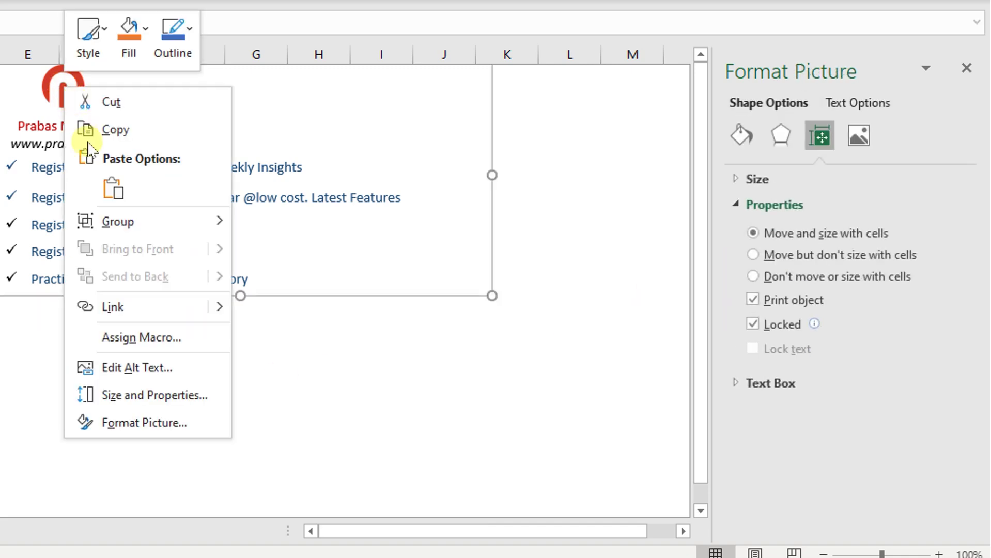
{"action": "left_click", "coordinate": [134, 396]}
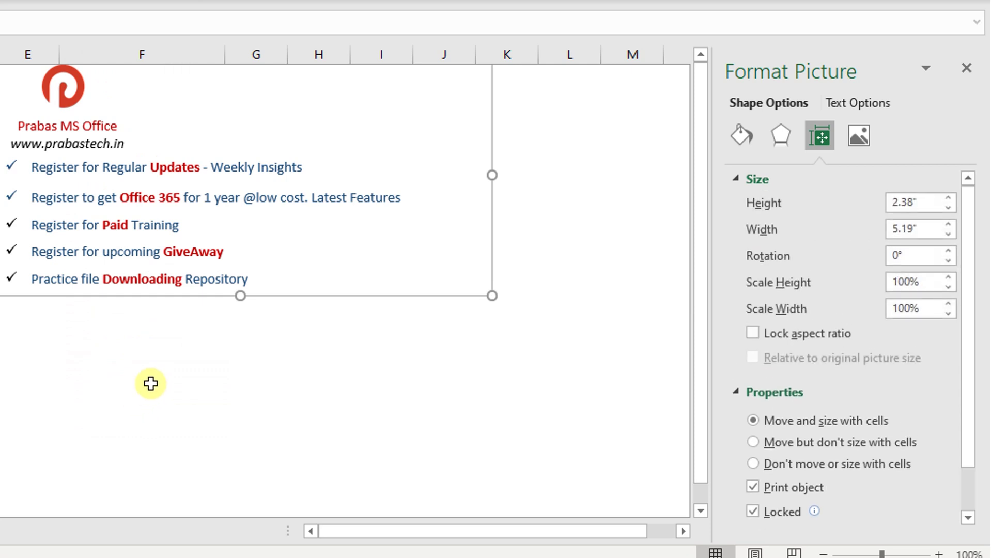
{"action": "left_click", "coordinate": [743, 181]}
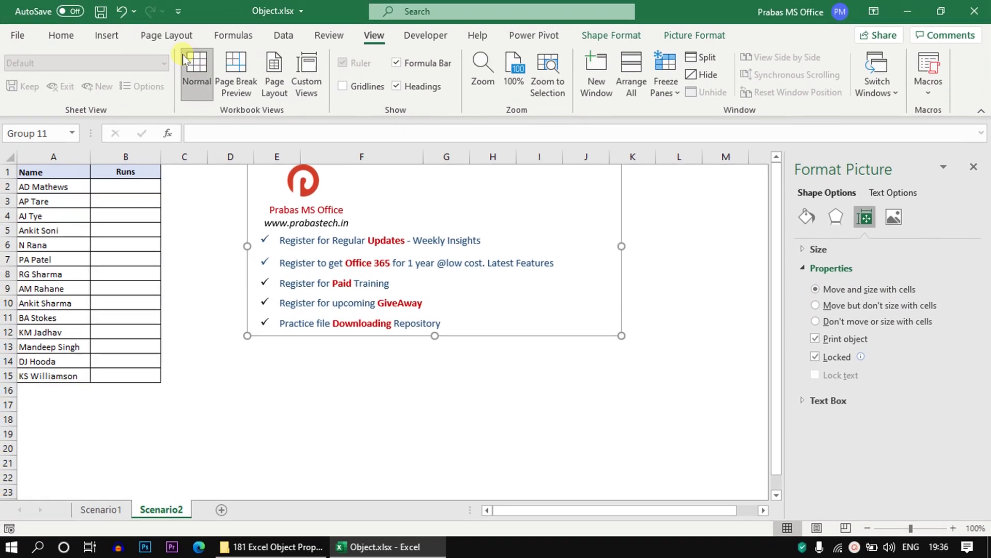
Insert a rectangle about 1.46" wide and 1.17" high below the logo and links group on Scenario2.
{"action": "left_click", "coordinate": [110, 36]}
{"action": "left_click", "coordinate": [177, 86]}
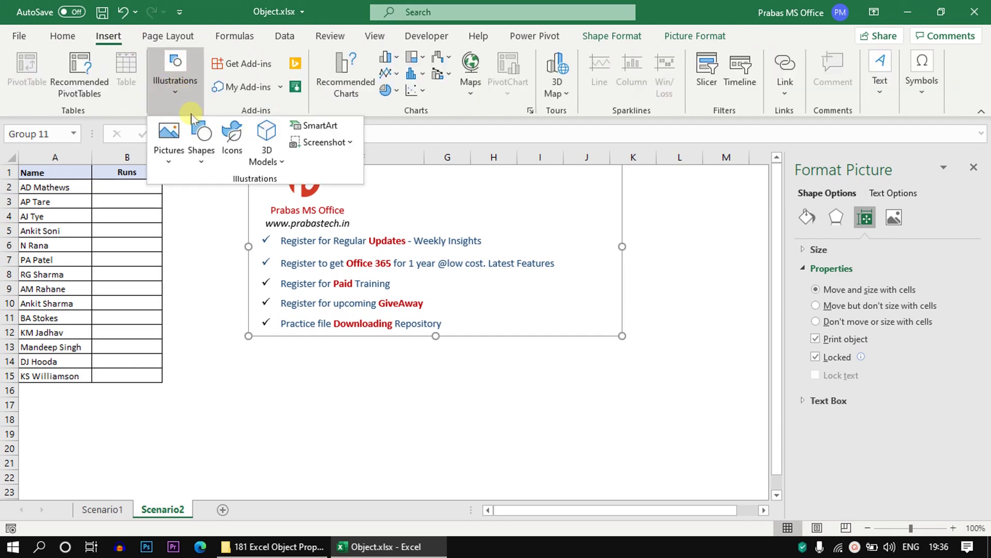
{"action": "left_click", "coordinate": [202, 152]}
{"action": "left_click", "coordinate": [238, 199]}
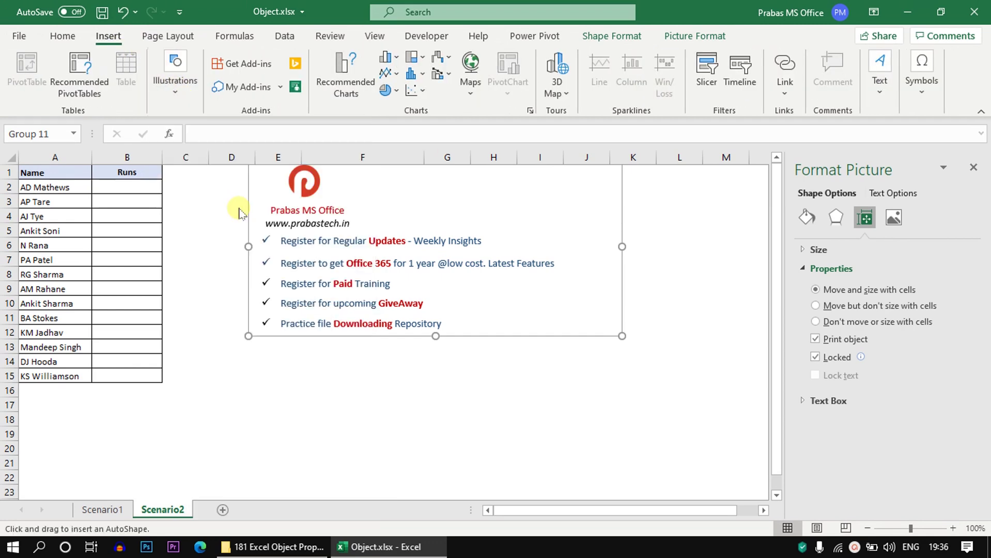
{"action": "left_click_drag", "start_coordinate": [253, 356], "coordinate": [354, 437]}
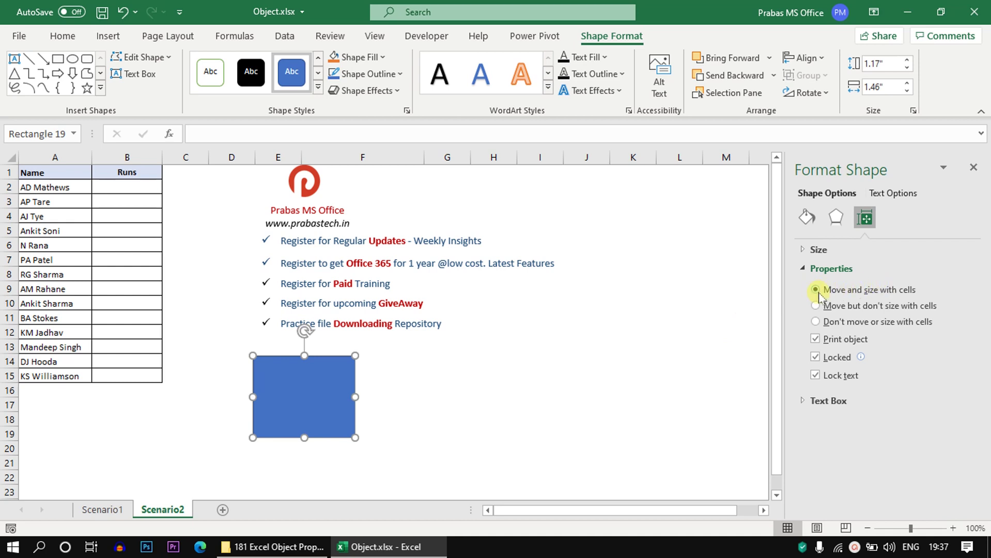
Increase row 16's height beside the rectangle, and reduce it again with the rectangle set to Move but don't size with cells.
{"action": "left_click_drag", "start_coordinate": [14, 398], "coordinate": [10, 436]}
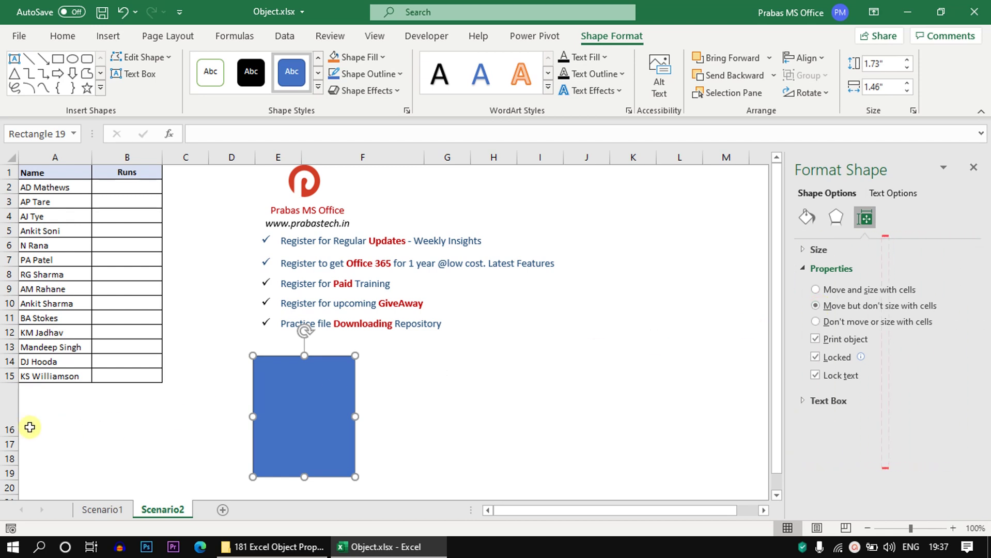
{"action": "left_click_drag", "start_coordinate": [9, 437], "coordinate": [11, 408]}
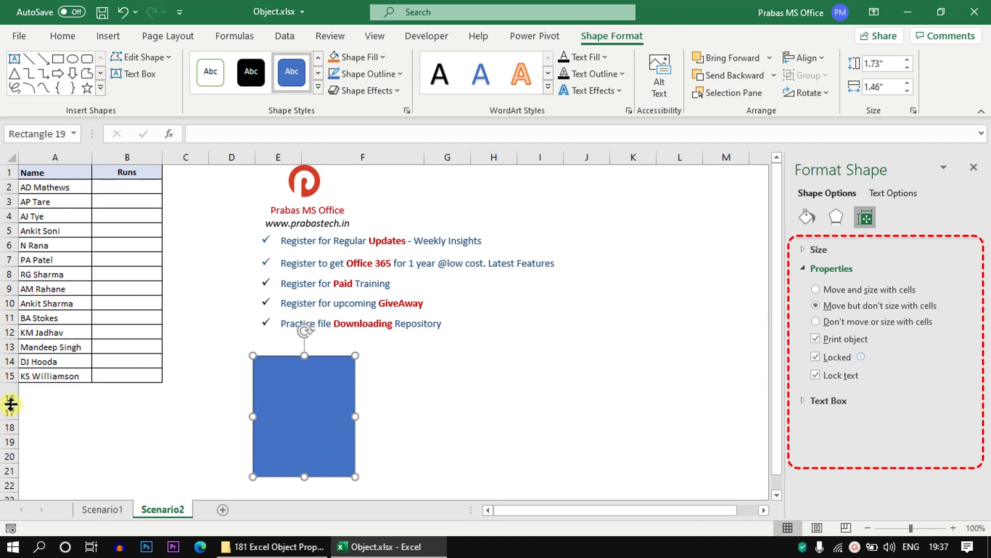